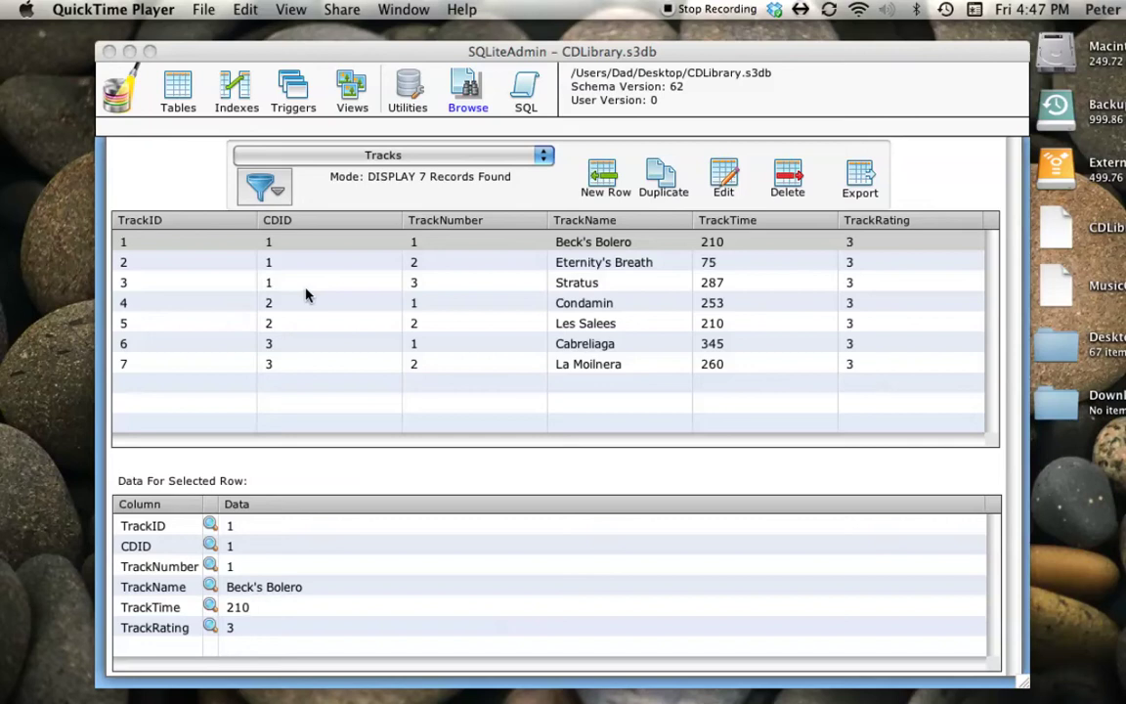
Display the SQL definition of the TrackInfo view
click(348, 88)
click(348, 88)
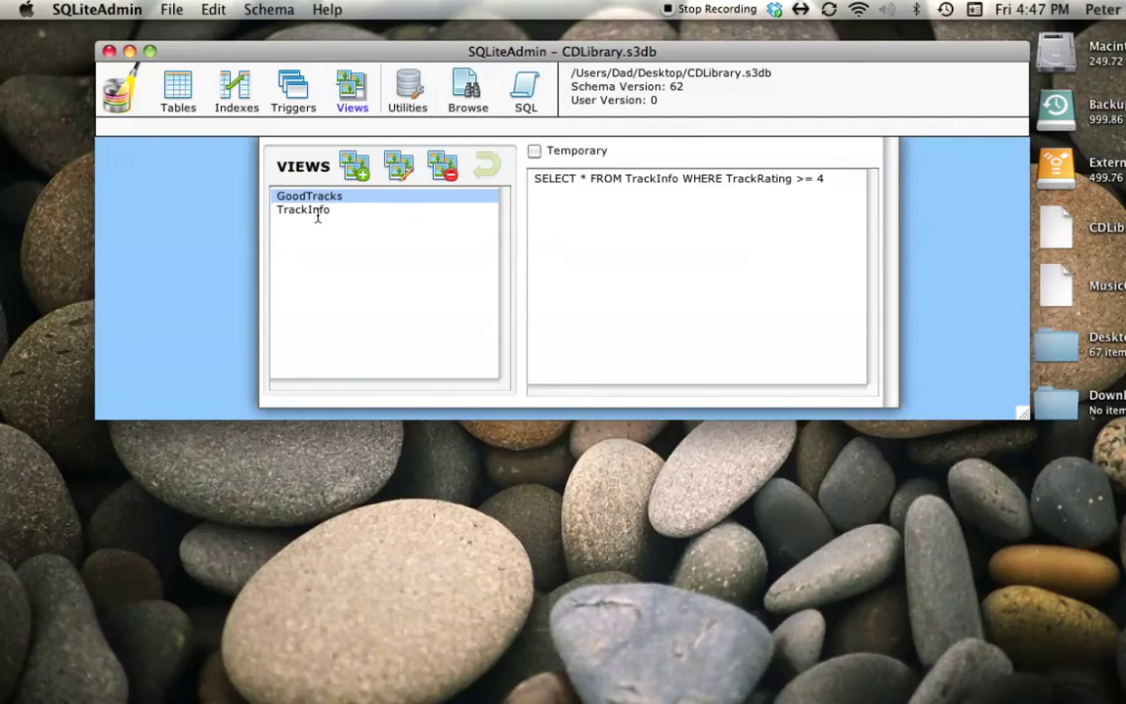
click(317, 215)
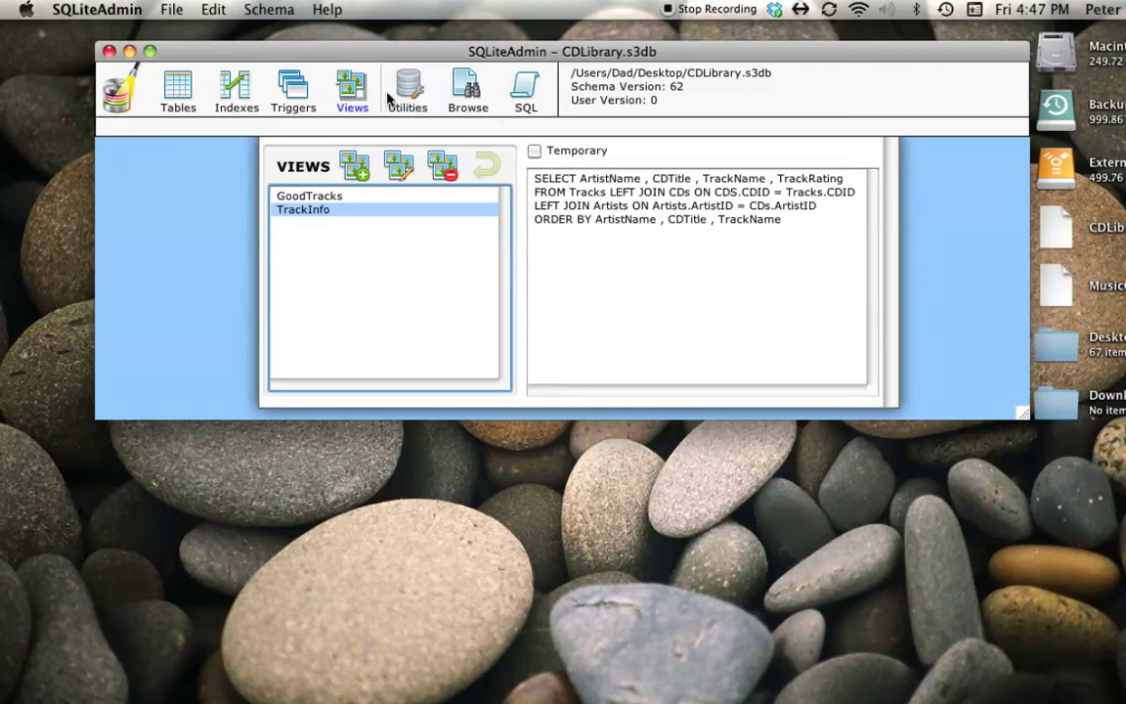
Run the SQL statement SELECT * FROM TrackInfo and compare its output with the rows of the Tracks table
click(524, 92)
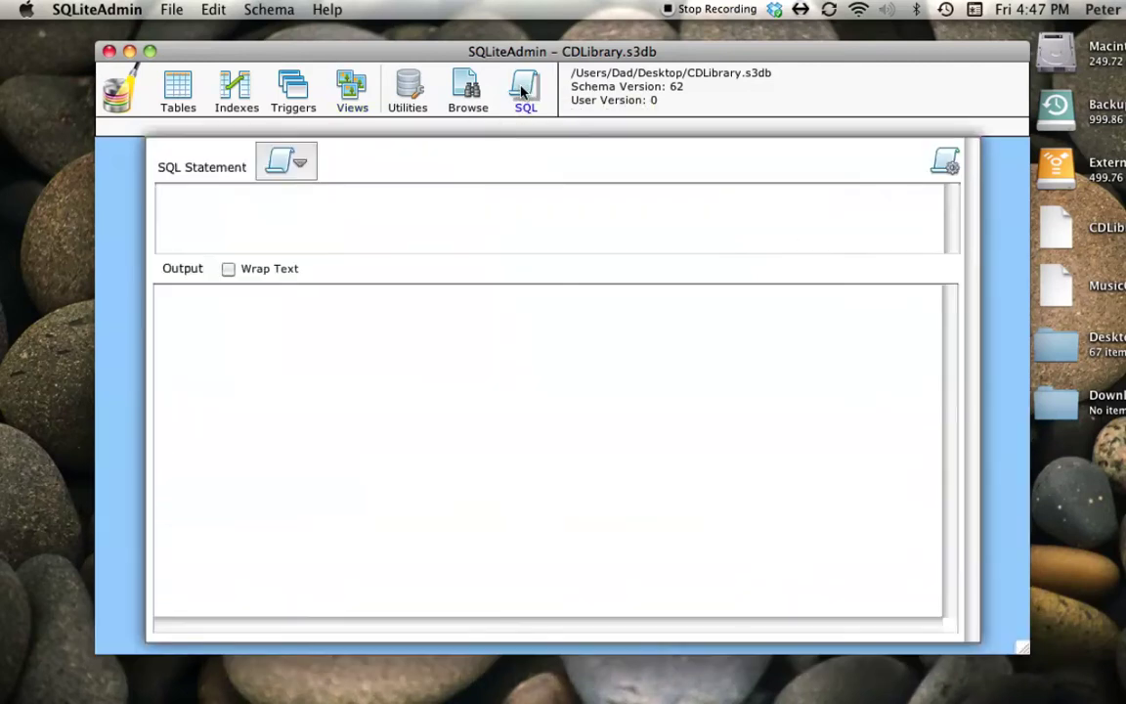
click(189, 201)
text(SELECT * FROM TrackInfo)
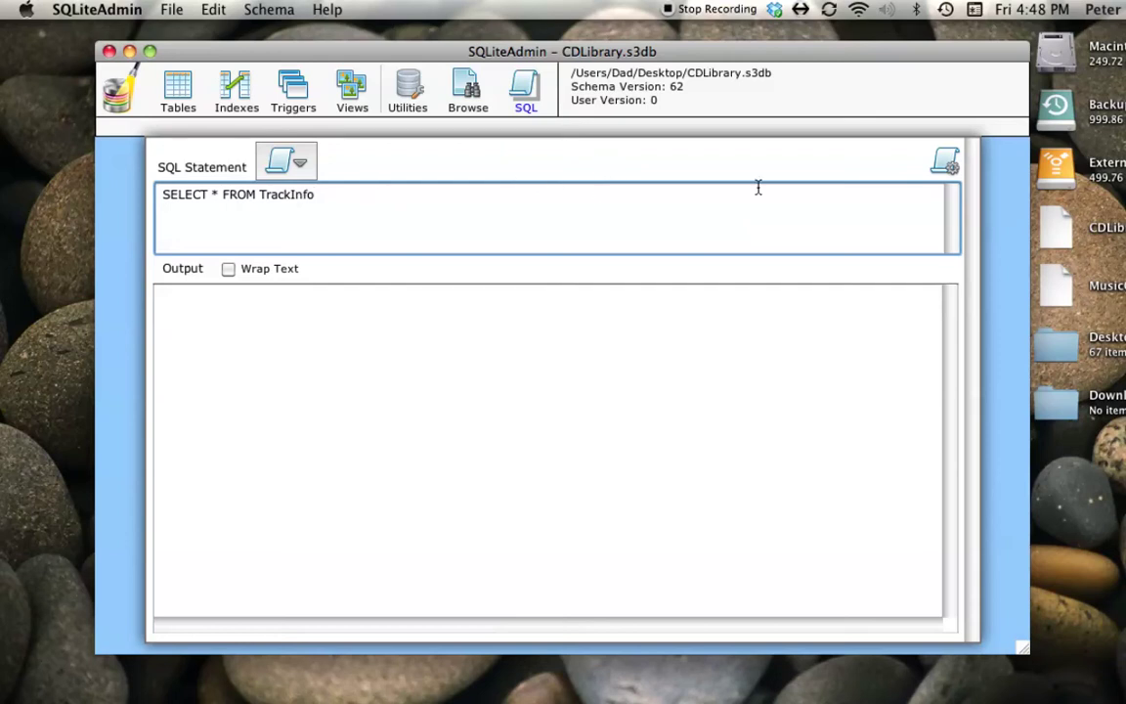
click(946, 164)
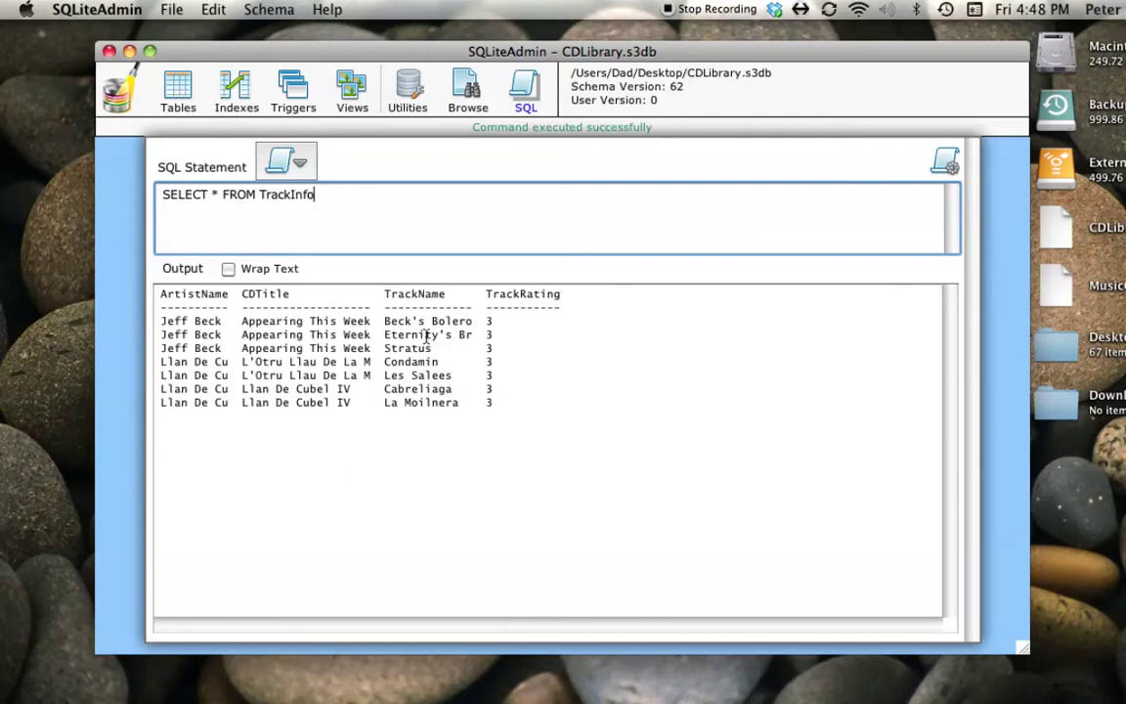
click(468, 89)
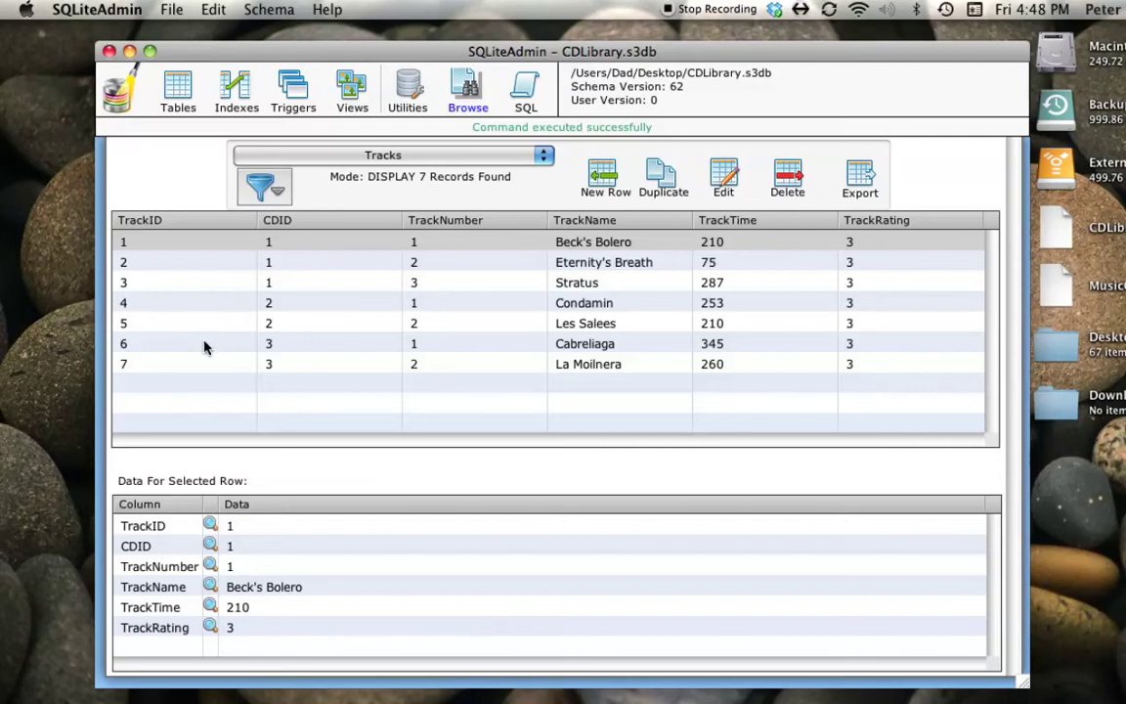
click(526, 90)
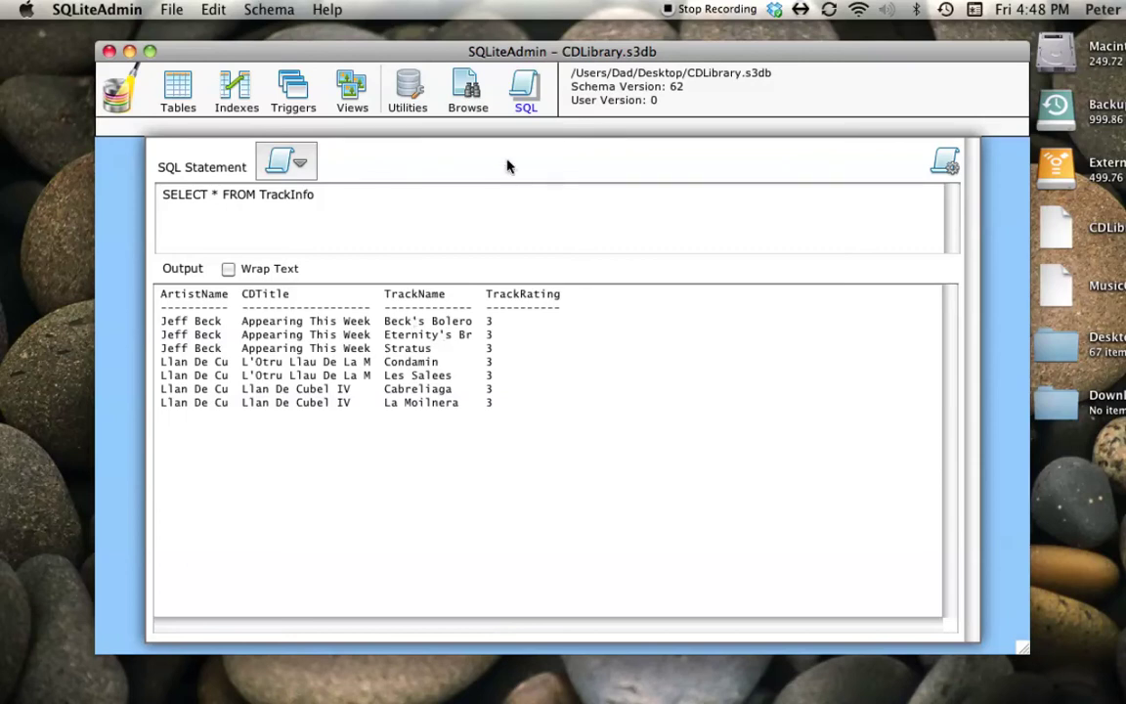
Edit the Beck's Bolero row in the Tracks table, setting its TrackRating to 4, and save the change
click(469, 91)
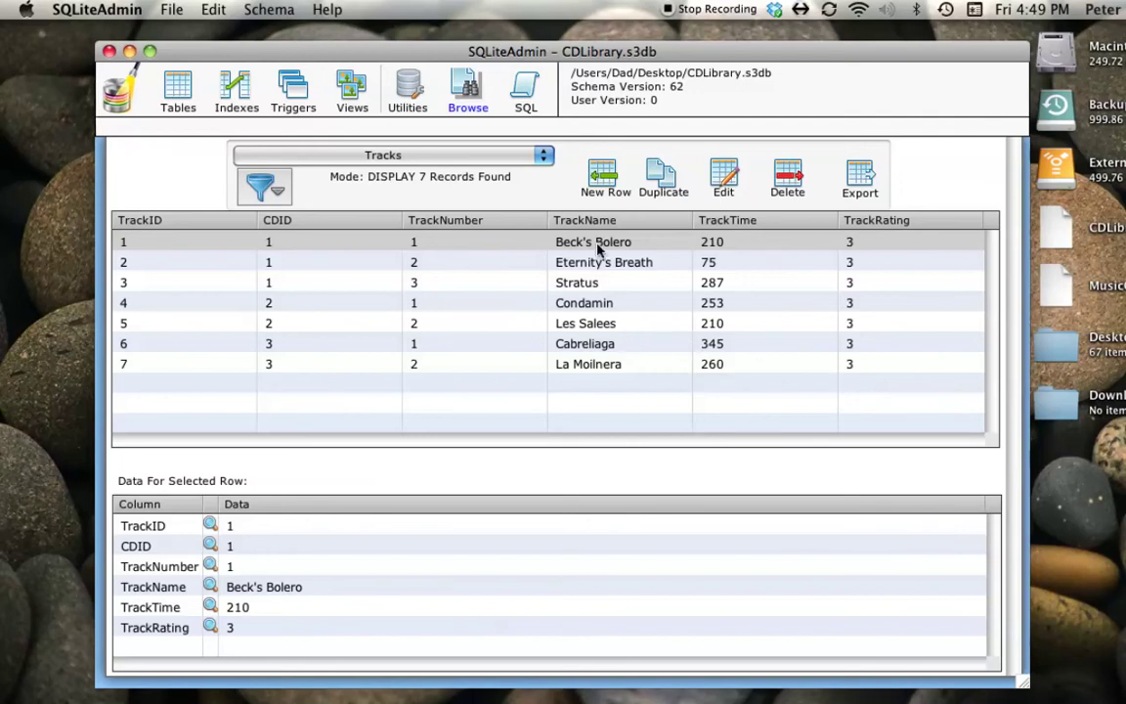
click(724, 179)
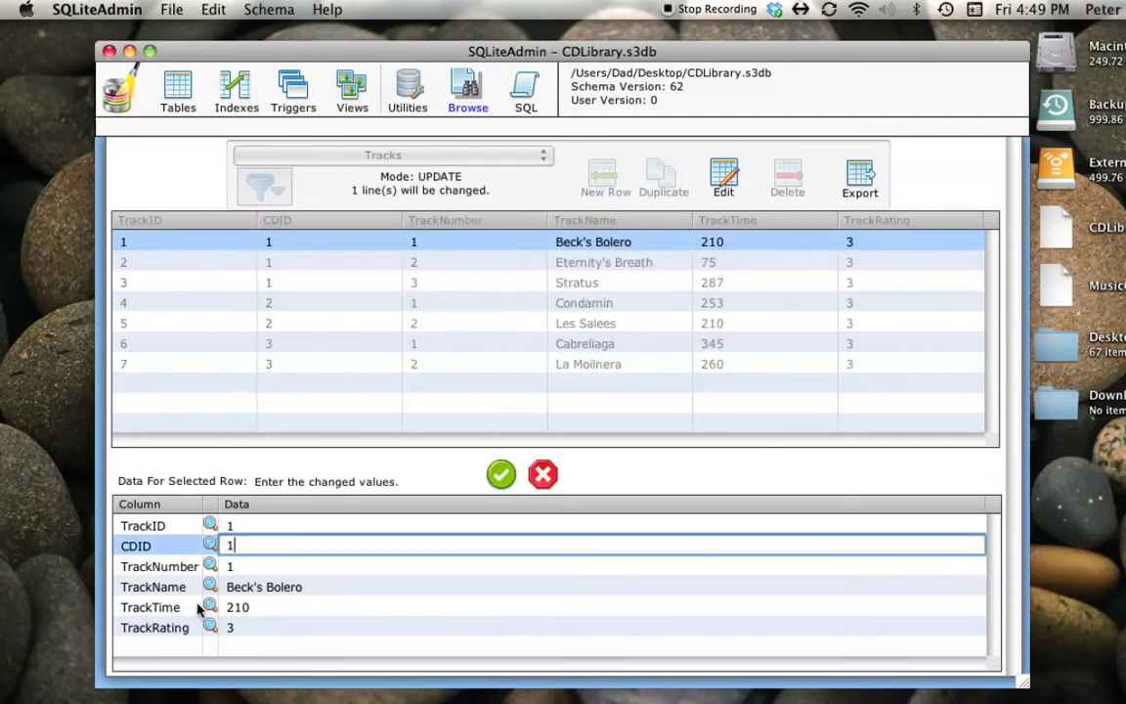
click(232, 631)
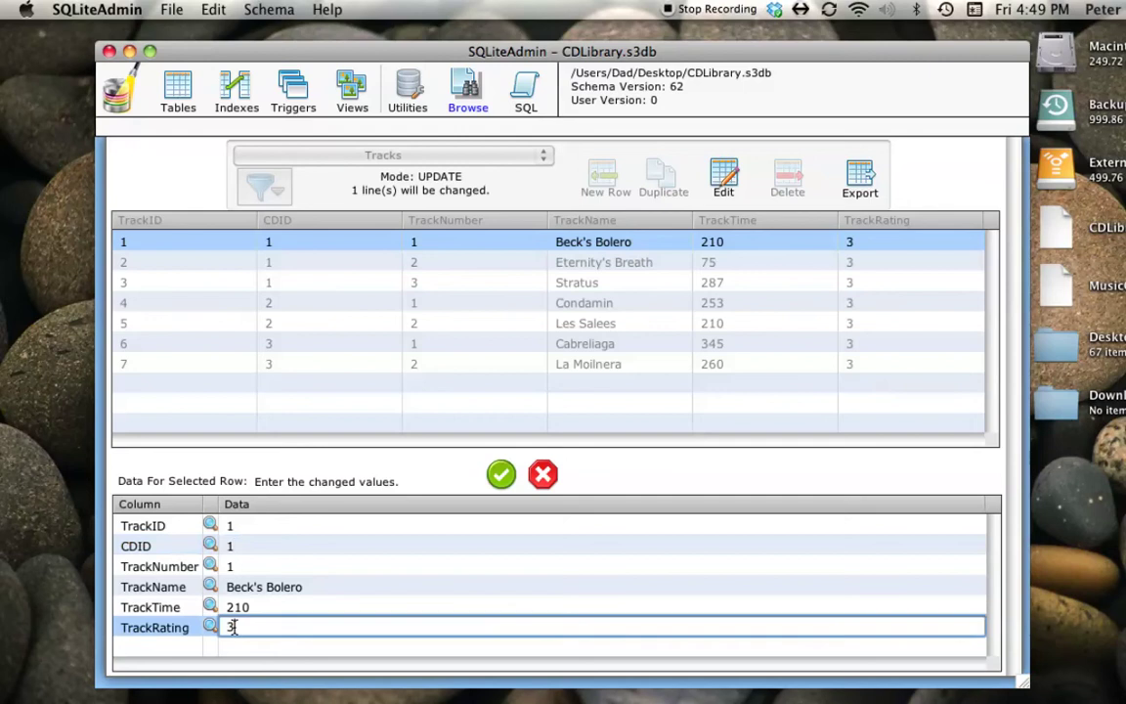
text(4)
click(501, 475)
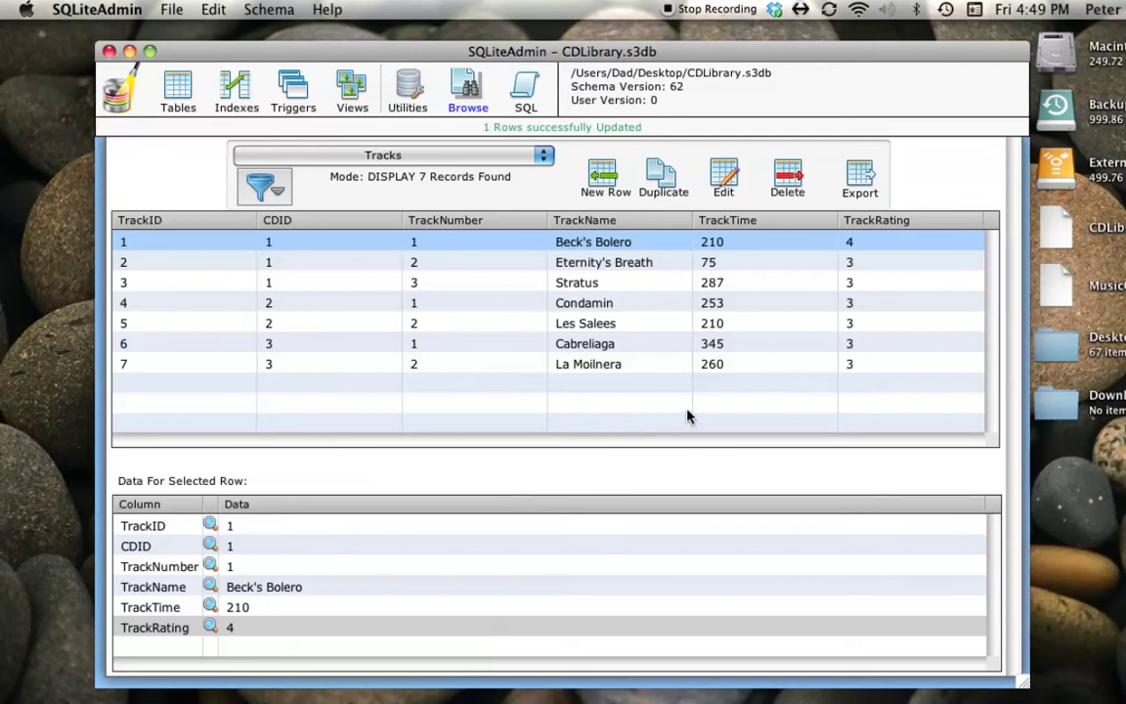
Update the Cabreliaga and La Moilnera rows together, setting TrackRating to 5 for both, and save the change
click(763, 347)
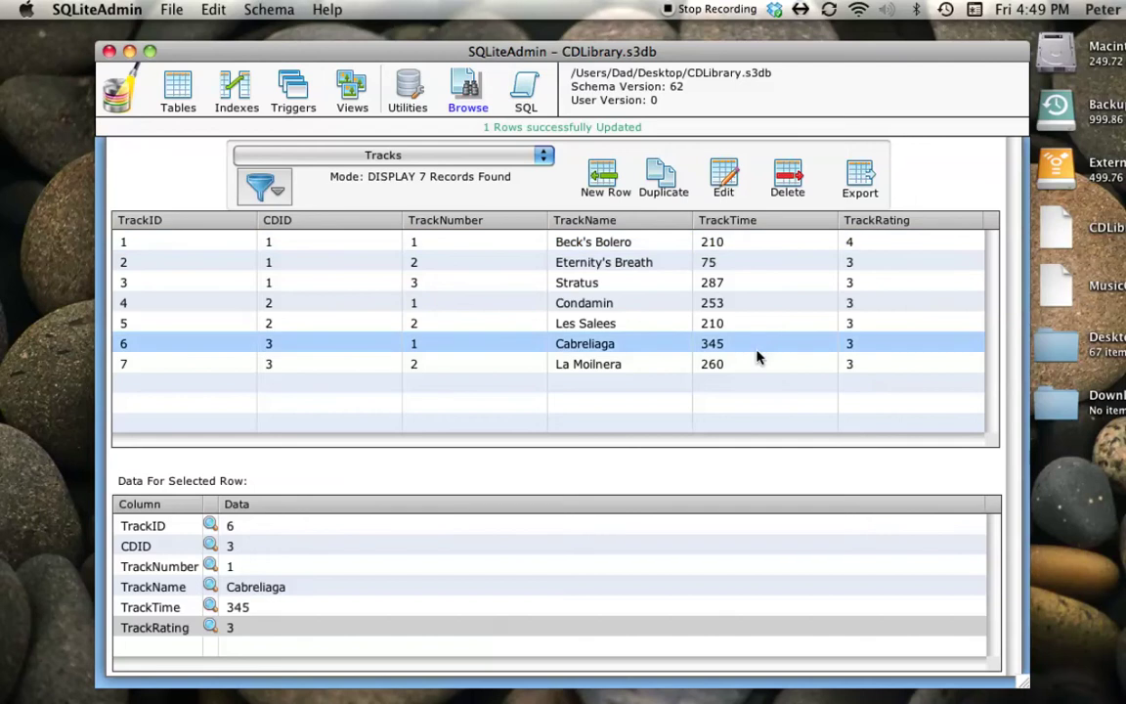
shift+click(758, 366)
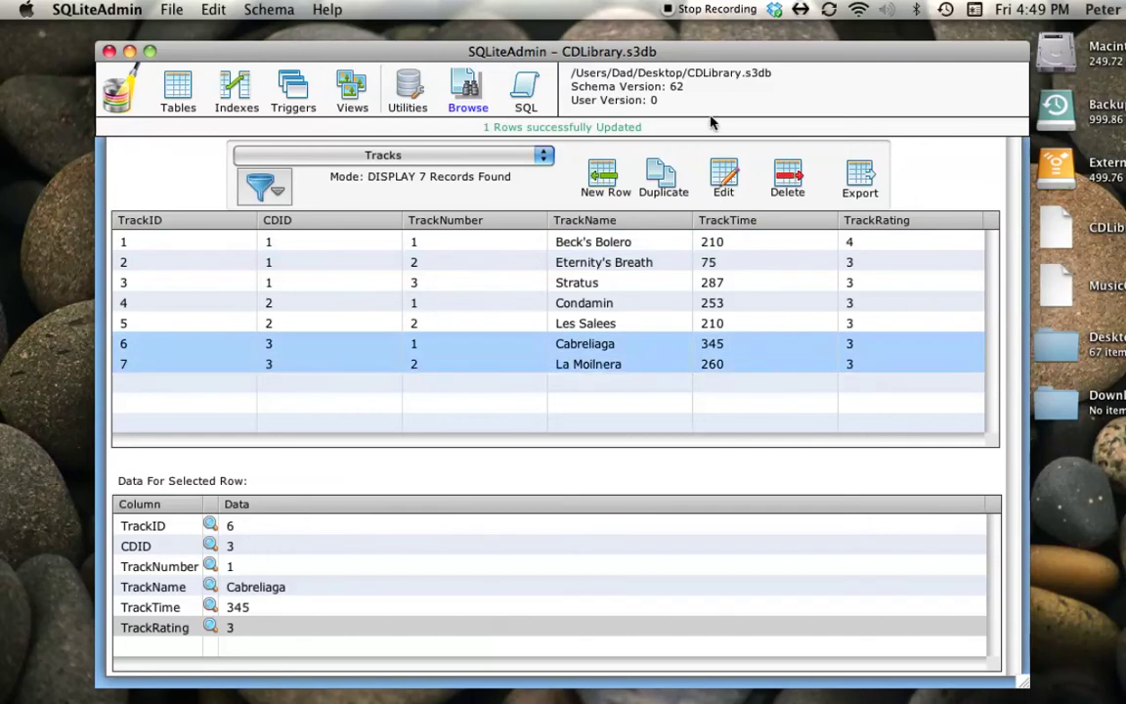
click(724, 175)
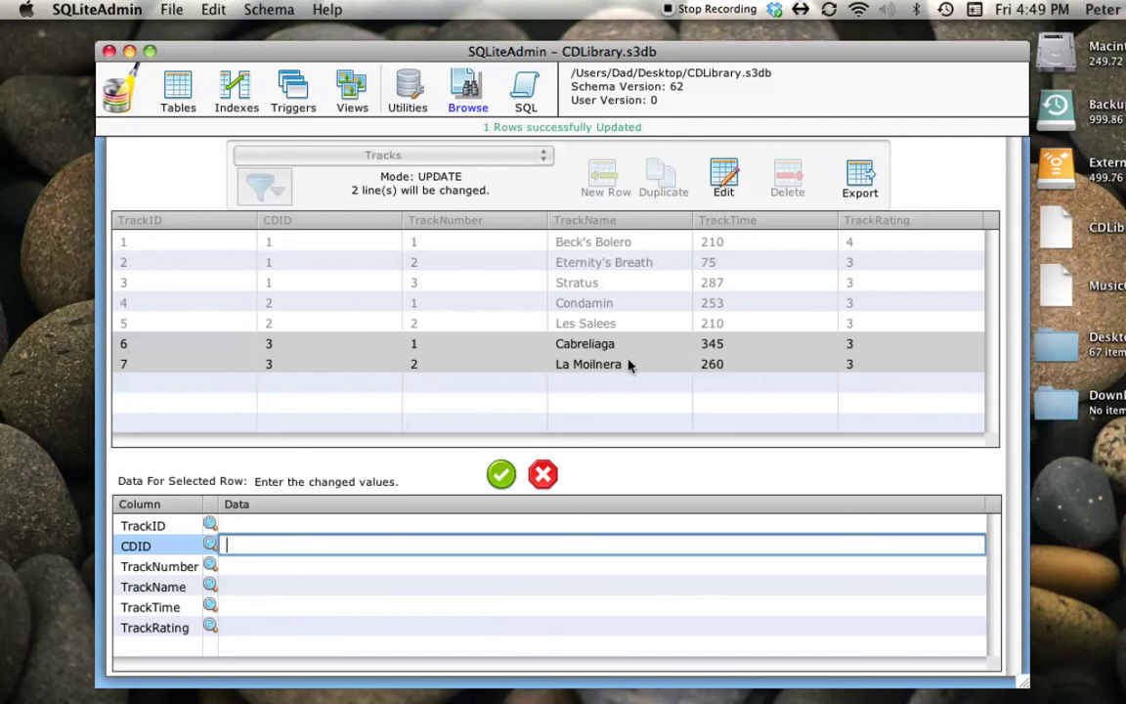
click(237, 628)
click(237, 628)
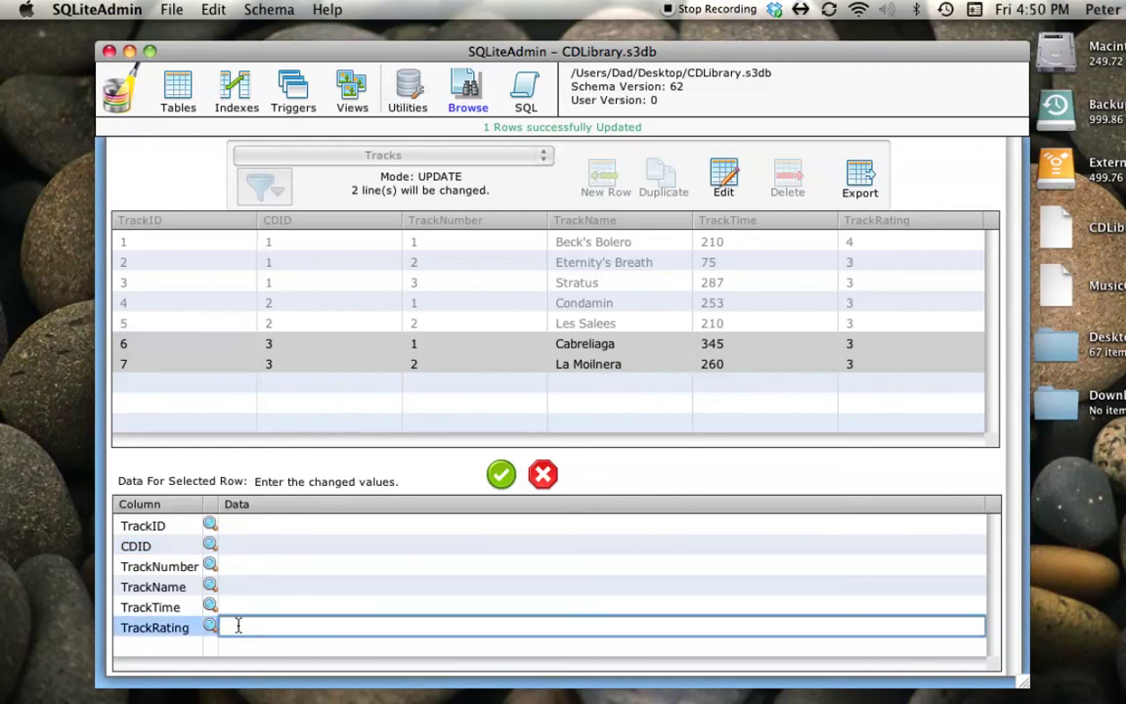
text(5)
click(502, 478)
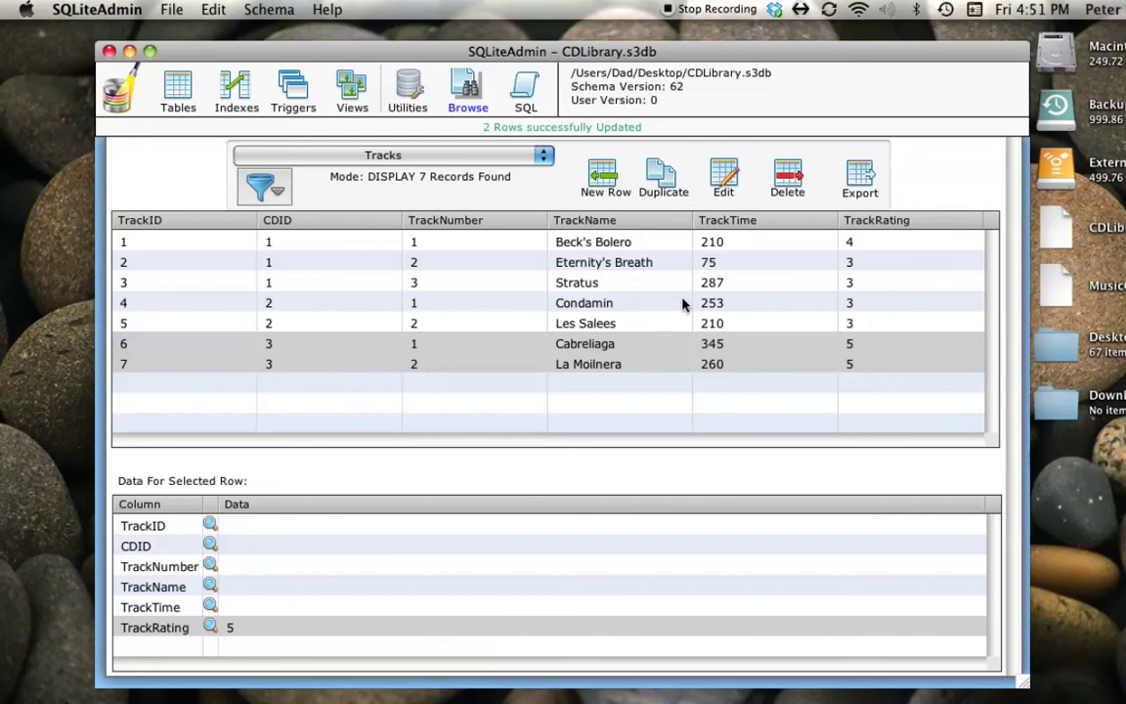
Sort the Tracks records by TrackName and by TrackTime, each in ascending and descending order
click(653, 223)
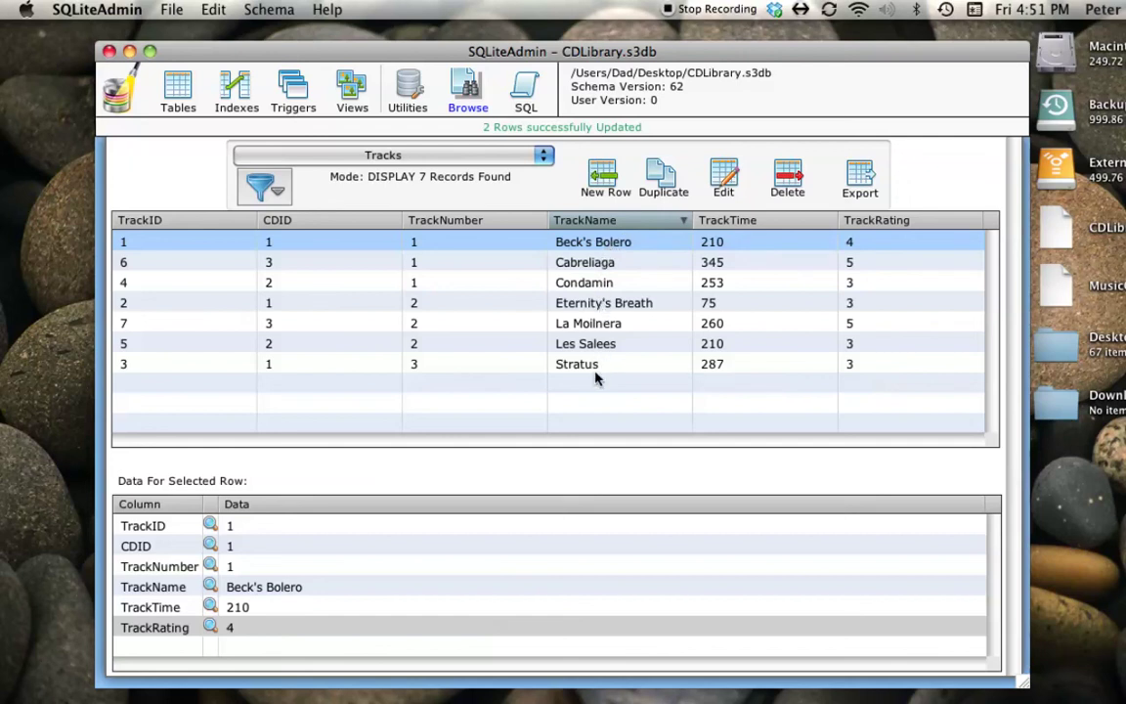
click(633, 222)
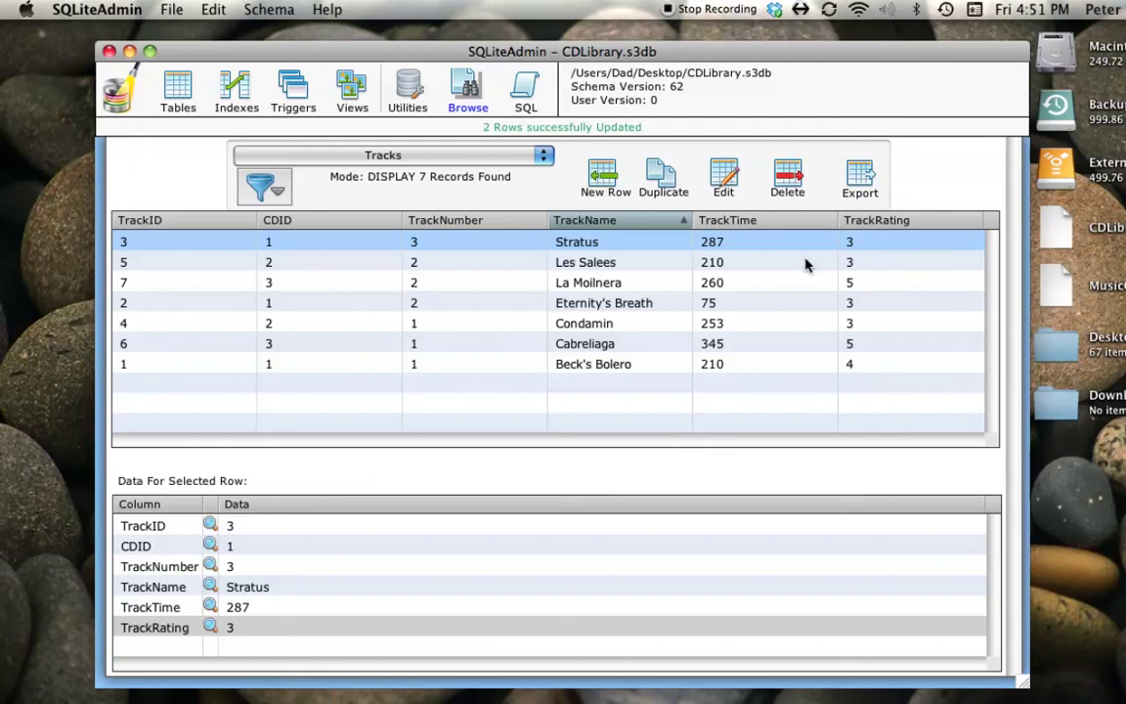
click(792, 223)
click(792, 224)
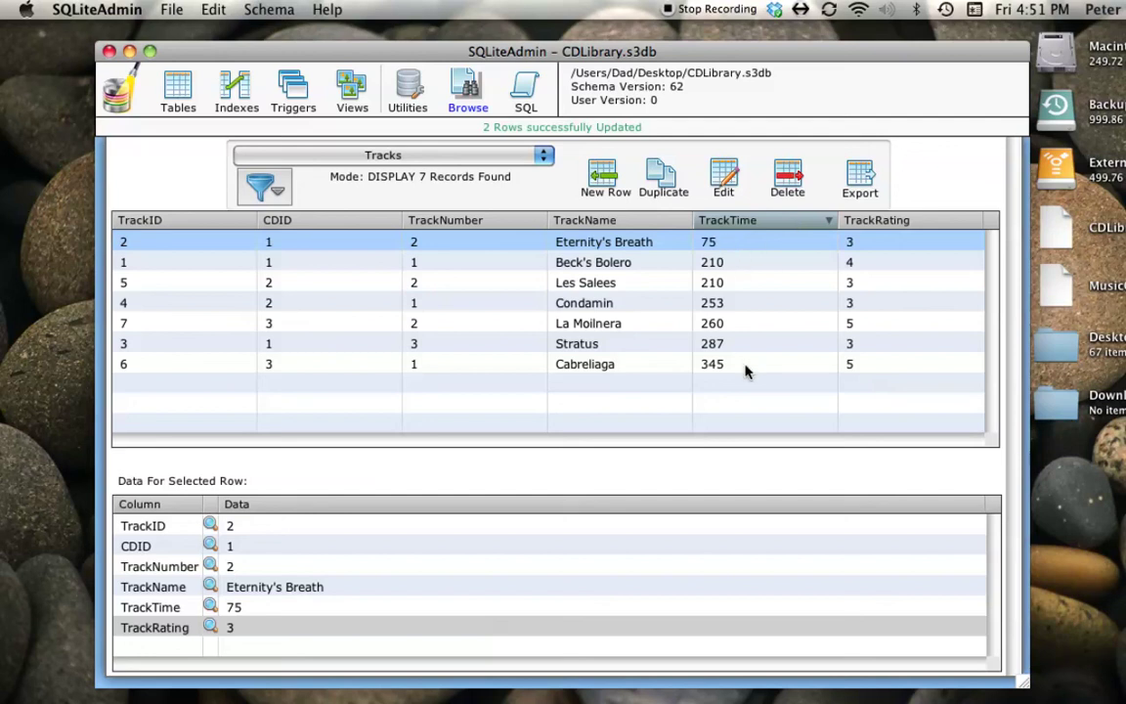
click(771, 219)
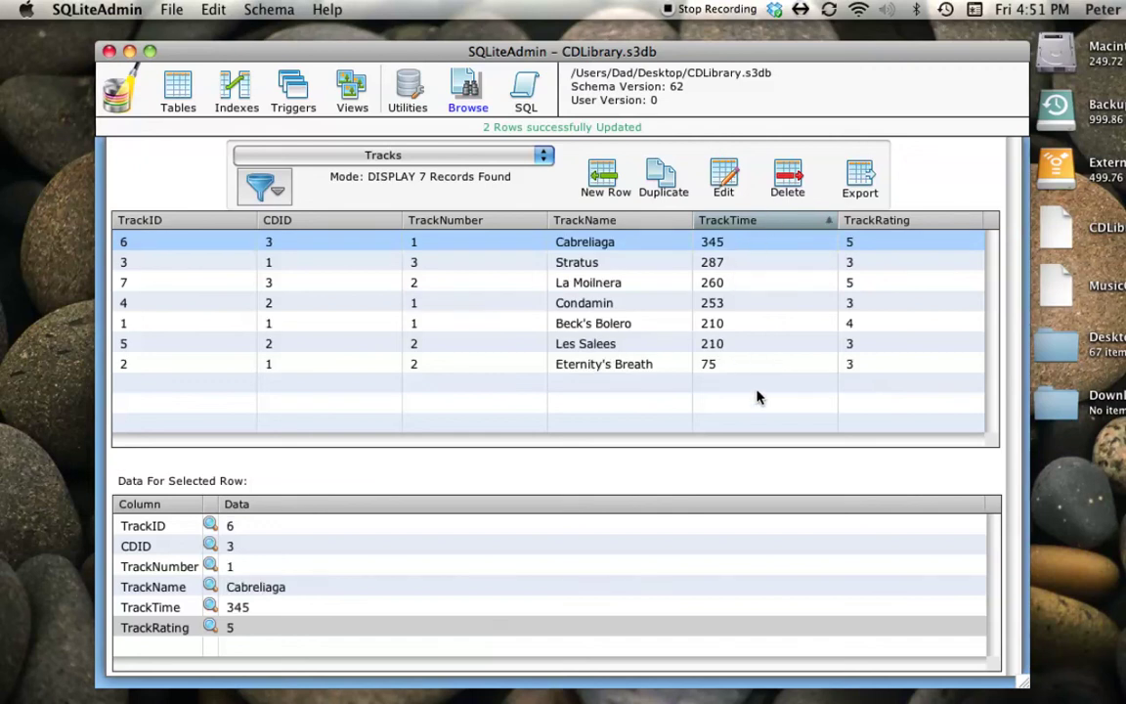
Sort the Tracks records by TrackRating, from highest to lowest
click(915, 221)
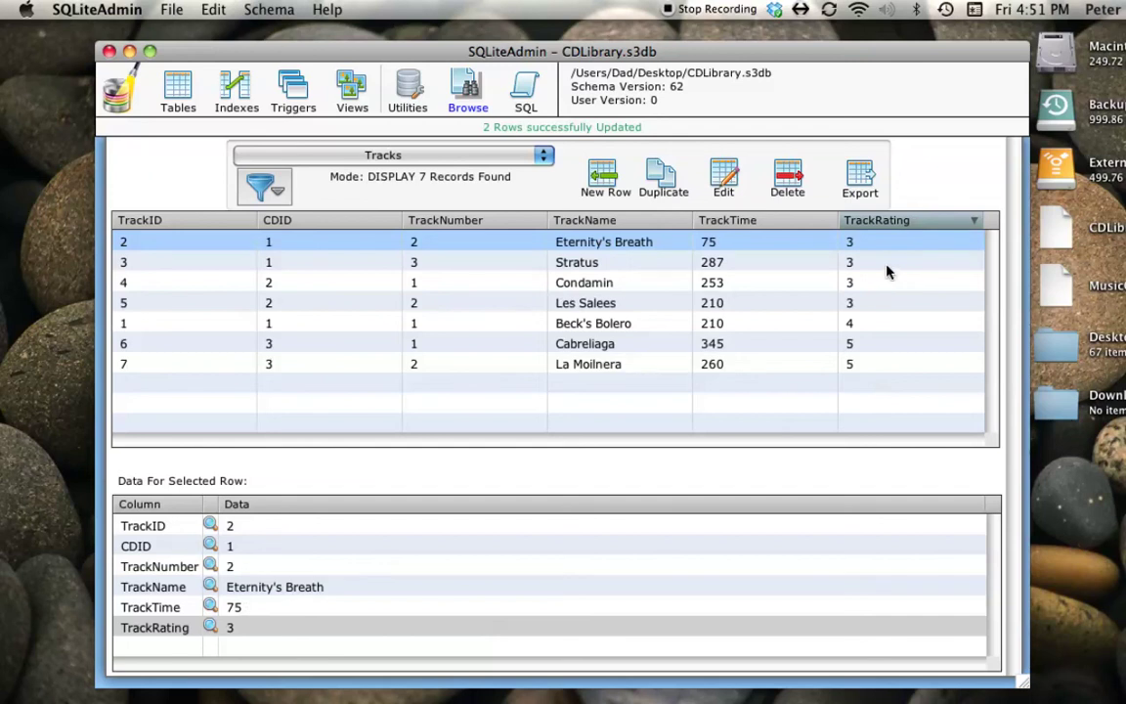
click(929, 224)
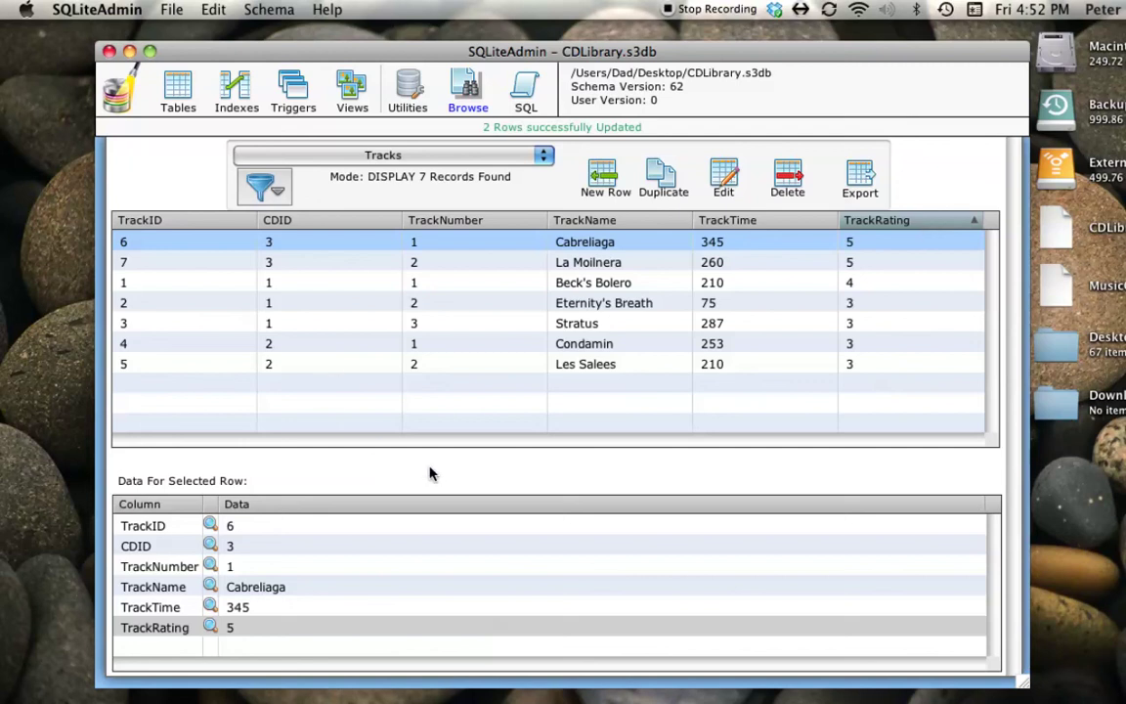
click(275, 193)
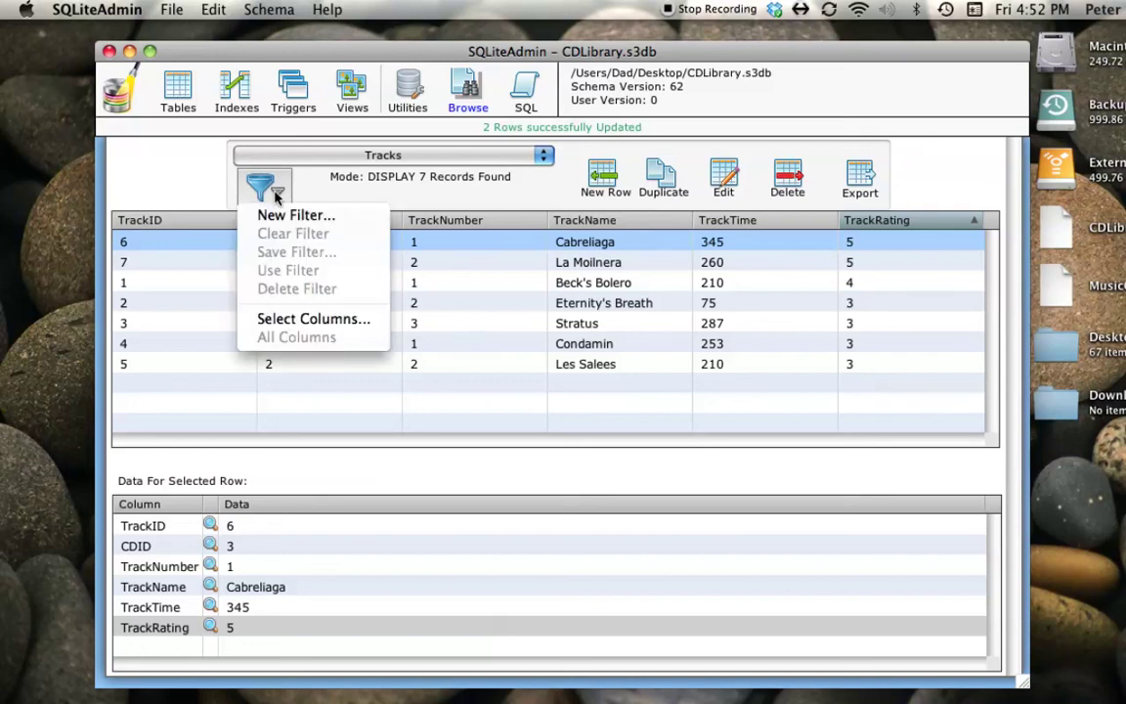
click(162, 159)
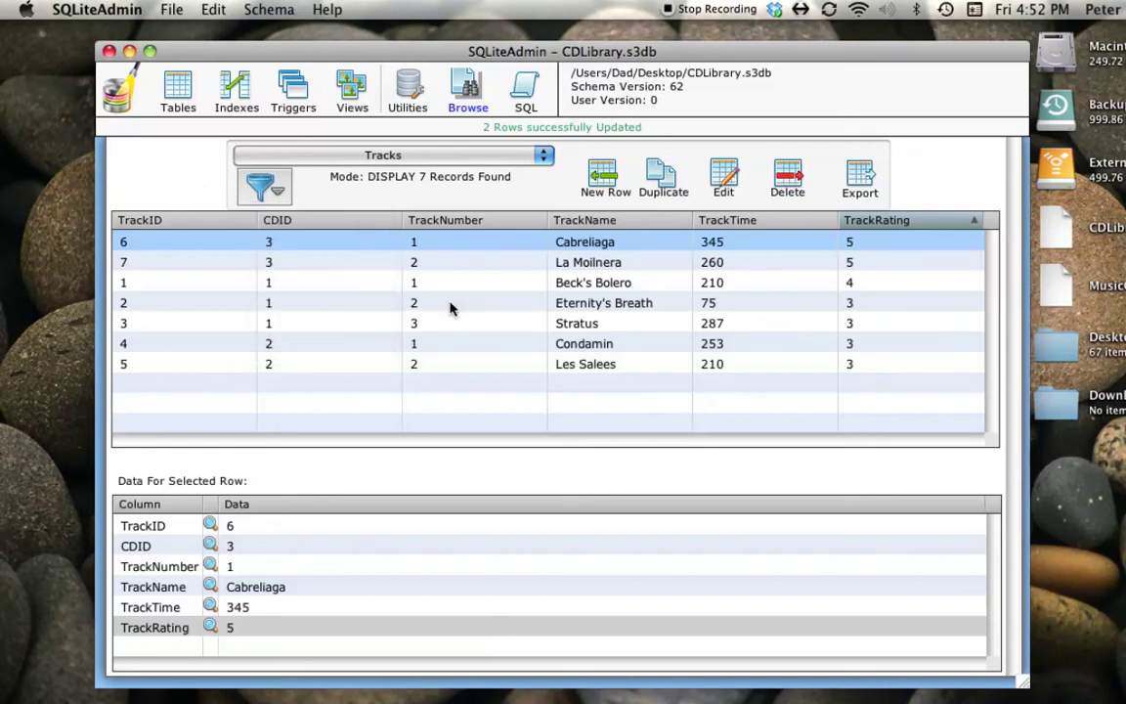